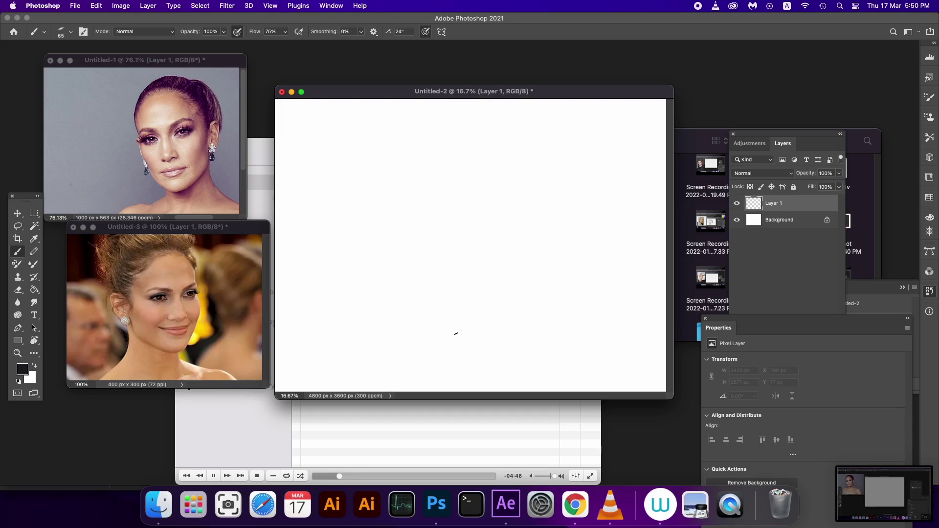
Step: Sketch faint face contours and central vertical construction lines on Layer 1
{"action": "left_click_drag", "start_coordinate": [377, 231], "coordinate": [467, 314]}
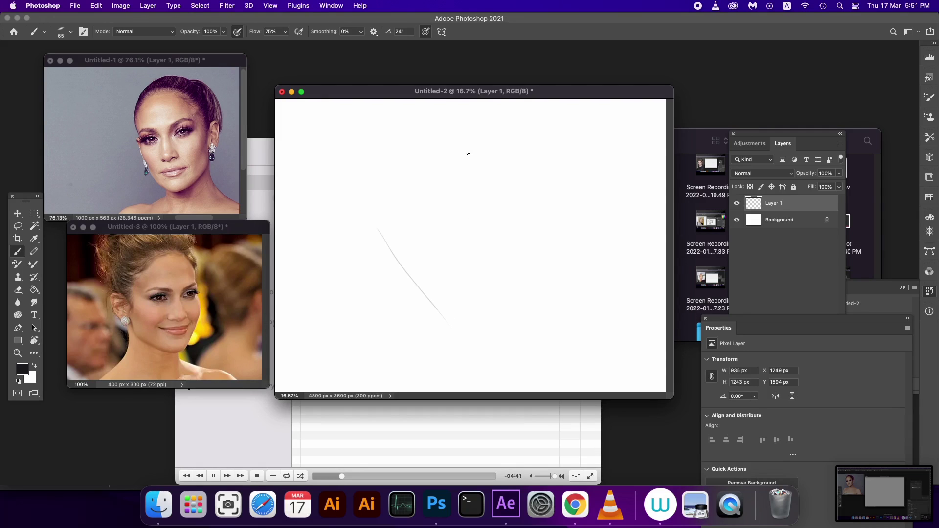
{"action": "mouse_move", "coordinate": [468, 154]}
{"action": "left_mouse_down"}
{"action": "mouse_move", "coordinate": [466, 322]}
{"action": "mouse_move", "coordinate": [504, 238]}
{"action": "mouse_move", "coordinate": [490, 144]}
{"action": "left_mouse_up"}
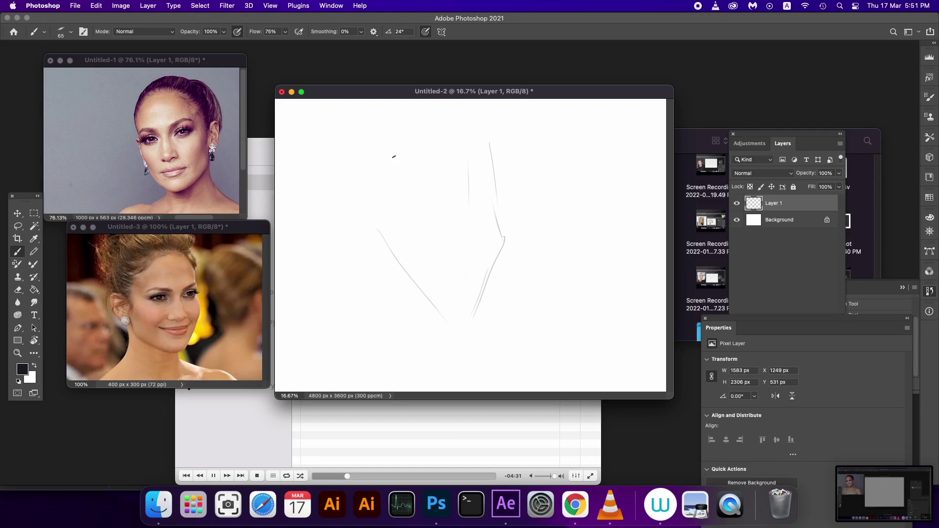
{"action": "left_click_drag", "start_coordinate": [399, 134], "coordinate": [375, 263]}
{"action": "mouse_move", "coordinate": [487, 152]}
{"action": "left_mouse_down"}
{"action": "mouse_move", "coordinate": [513, 257]}
{"action": "mouse_move", "coordinate": [464, 265]}
{"action": "left_mouse_up"}
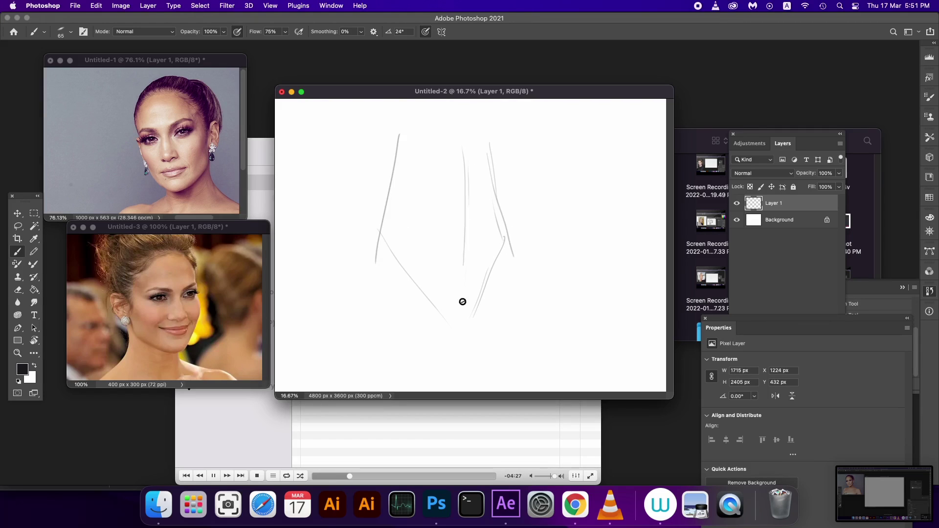
{"action": "left_click_drag", "start_coordinate": [462, 302], "coordinate": [463, 337]}
{"action": "left_click_drag", "start_coordinate": [470, 137], "coordinate": [475, 321]}
Step: Add the diagonal to the pointed chin, reinforce the contours, and sketch the ear oval
{"action": "mouse_move", "coordinate": [373, 129]}
{"action": "left_mouse_down"}
{"action": "mouse_move", "coordinate": [352, 253]}
{"action": "mouse_move", "coordinate": [464, 343]}
{"action": "mouse_move", "coordinate": [509, 252]}
{"action": "mouse_move", "coordinate": [474, 132]}
{"action": "mouse_move", "coordinate": [514, 241]}
{"action": "left_mouse_up"}
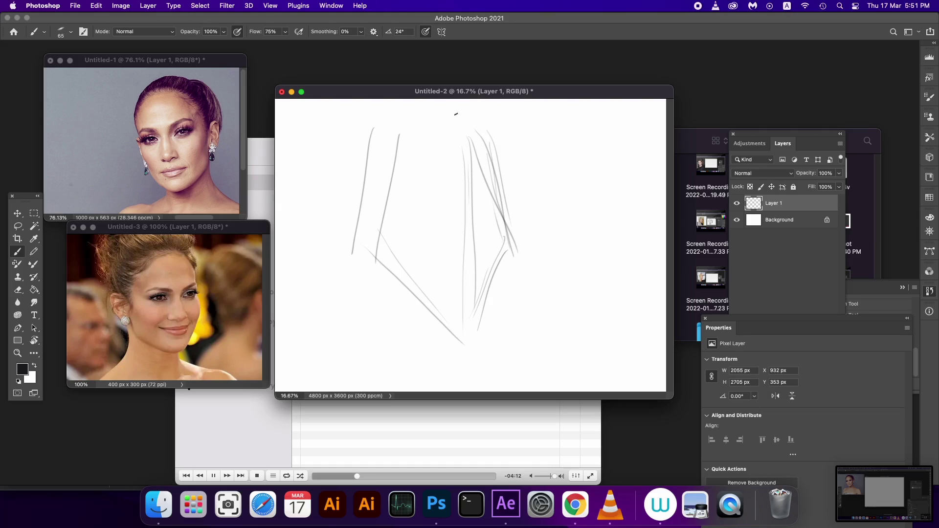
{"action": "left_click_drag", "start_coordinate": [457, 123], "coordinate": [466, 273]}
{"action": "left_click_drag", "start_coordinate": [468, 131], "coordinate": [473, 338]}
{"action": "mouse_move", "coordinate": [389, 115]}
{"action": "left_mouse_down"}
{"action": "mouse_move", "coordinate": [371, 276]}
{"action": "mouse_move", "coordinate": [475, 357]}
{"action": "mouse_move", "coordinate": [518, 235]}
{"action": "mouse_move", "coordinate": [477, 342]}
{"action": "left_mouse_up"}
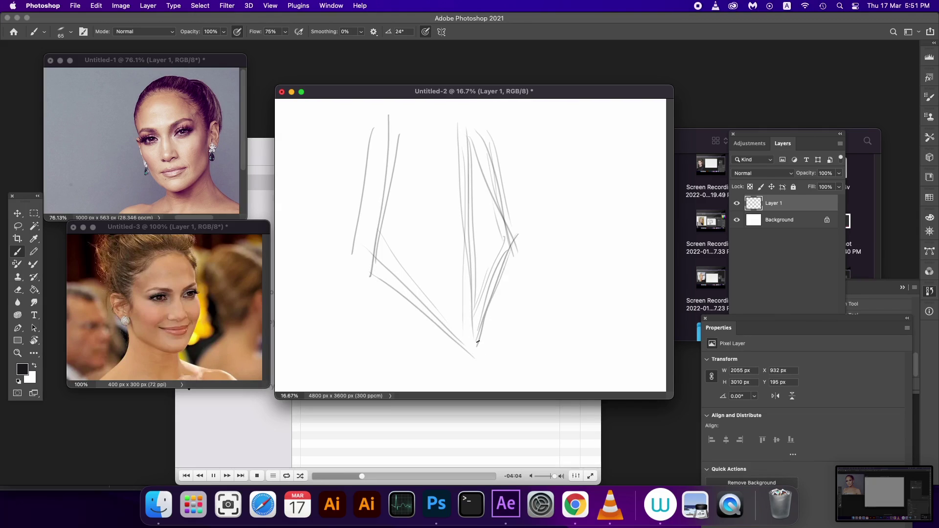
{"action": "left_click_drag", "start_coordinate": [521, 239], "coordinate": [489, 135]}
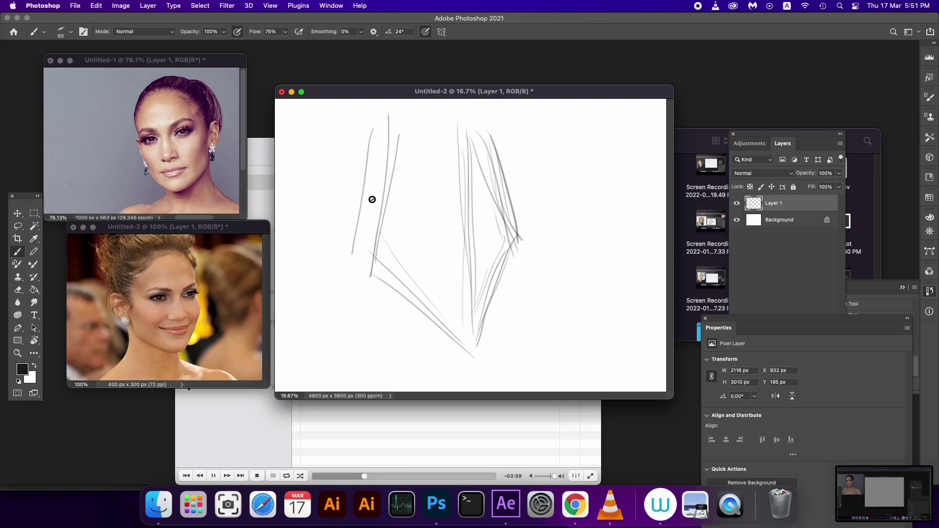
{"action": "mouse_move", "coordinate": [371, 200]}
{"action": "left_mouse_down"}
{"action": "mouse_move", "coordinate": [349, 242]}
{"action": "mouse_move", "coordinate": [354, 266]}
{"action": "left_mouse_up"}
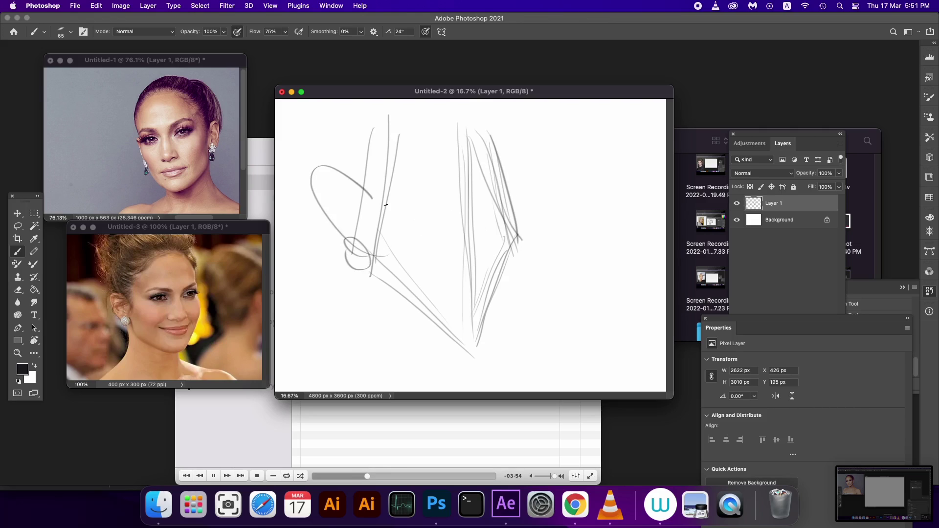
Step: Draw curved guide lines across the upper face and eye level, plus a nose stroke
{"action": "mouse_move", "coordinate": [376, 182]}
{"action": "left_mouse_down"}
{"action": "mouse_move", "coordinate": [464, 228]}
{"action": "mouse_move", "coordinate": [505, 159]}
{"action": "left_mouse_up"}
{"action": "left_click_drag", "start_coordinate": [356, 185], "coordinate": [472, 214]}
{"action": "left_click_drag", "start_coordinate": [454, 262], "coordinate": [482, 247]}
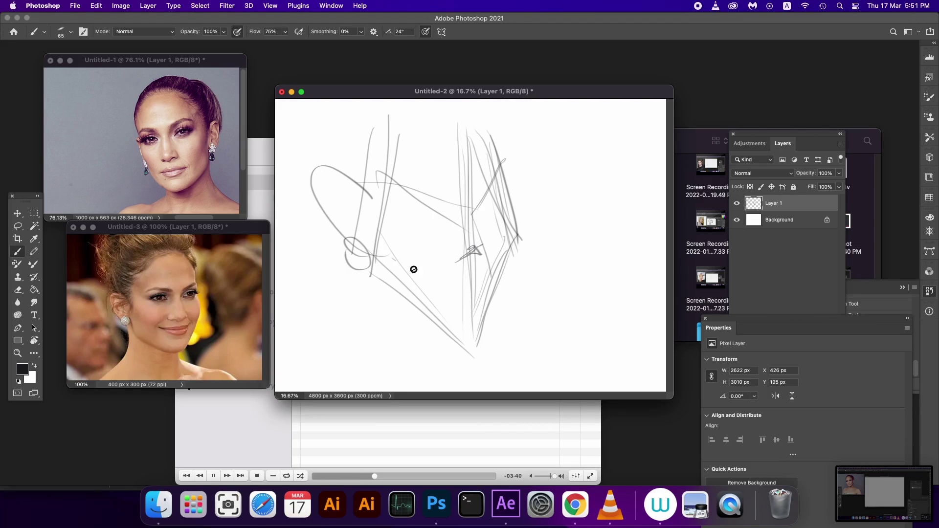
Step: Draw the smiling mouth curve, zigzag lip outline, nose squiggle and an eyebrow arc
{"action": "mouse_move", "coordinate": [398, 261]}
{"action": "left_mouse_down"}
{"action": "mouse_move", "coordinate": [472, 289]}
{"action": "mouse_move", "coordinate": [502, 238]}
{"action": "left_mouse_up"}
{"action": "mouse_move", "coordinate": [402, 270]}
{"action": "left_mouse_down"}
{"action": "mouse_move", "coordinate": [444, 277]}
{"action": "mouse_move", "coordinate": [489, 258]}
{"action": "mouse_move", "coordinate": [477, 297]}
{"action": "left_mouse_up"}
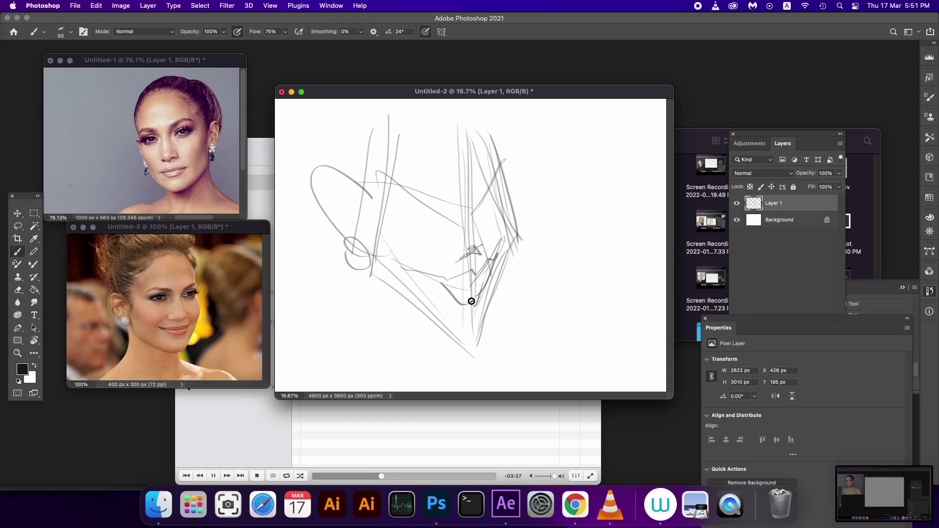
{"action": "mouse_move", "coordinate": [452, 250]}
{"action": "left_mouse_down"}
{"action": "mouse_move", "coordinate": [464, 257]}
{"action": "mouse_move", "coordinate": [427, 276]}
{"action": "mouse_move", "coordinate": [474, 281]}
{"action": "mouse_move", "coordinate": [495, 256]}
{"action": "mouse_move", "coordinate": [474, 280]}
{"action": "mouse_move", "coordinate": [436, 275]}
{"action": "mouse_move", "coordinate": [475, 278]}
{"action": "mouse_move", "coordinate": [497, 255]}
{"action": "left_mouse_up"}
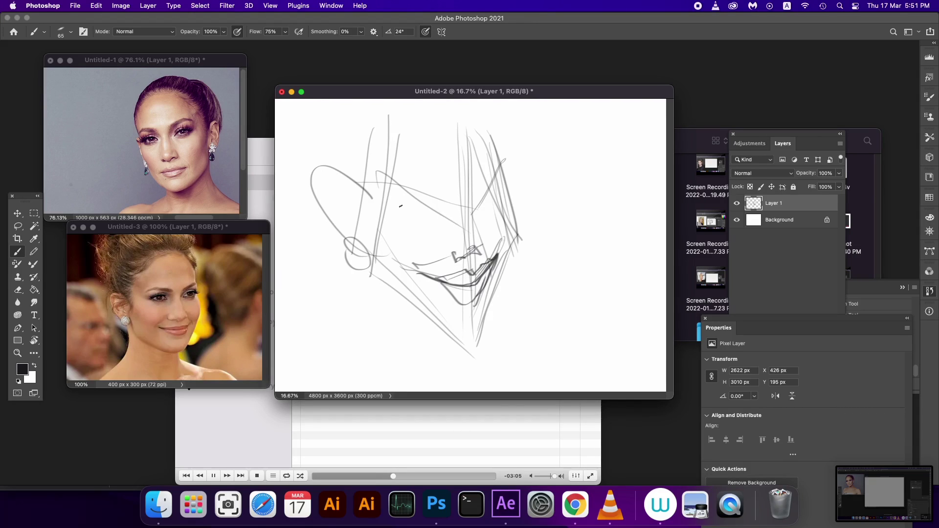
{"action": "mouse_move", "coordinate": [397, 209]}
{"action": "left_mouse_down"}
{"action": "mouse_move", "coordinate": [444, 210]}
{"action": "mouse_move", "coordinate": [502, 192]}
{"action": "left_mouse_up"}
Step: Draw both eyes under peaked brows and darken the jawline toward the chin
{"action": "mouse_move", "coordinate": [414, 211]}
{"action": "left_mouse_down"}
{"action": "mouse_move", "coordinate": [444, 211]}
{"action": "mouse_move", "coordinate": [490, 187]}
{"action": "mouse_move", "coordinate": [487, 211]}
{"action": "left_mouse_up"}
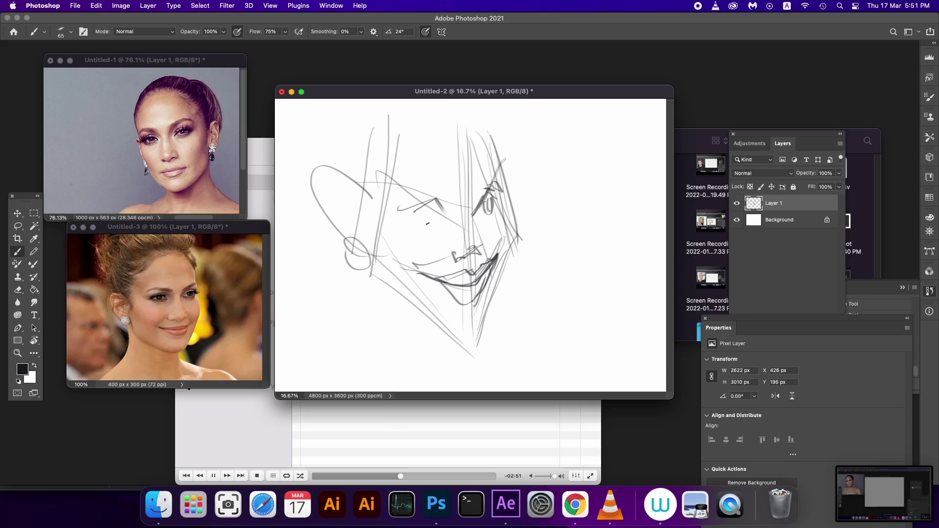
{"action": "mouse_move", "coordinate": [427, 221]}
{"action": "left_mouse_down"}
{"action": "mouse_move", "coordinate": [436, 204]}
{"action": "mouse_move", "coordinate": [450, 218]}
{"action": "mouse_move", "coordinate": [407, 196]}
{"action": "mouse_move", "coordinate": [431, 206]}
{"action": "mouse_move", "coordinate": [498, 177]}
{"action": "mouse_move", "coordinate": [492, 198]}
{"action": "mouse_move", "coordinate": [511, 196]}
{"action": "left_mouse_up"}
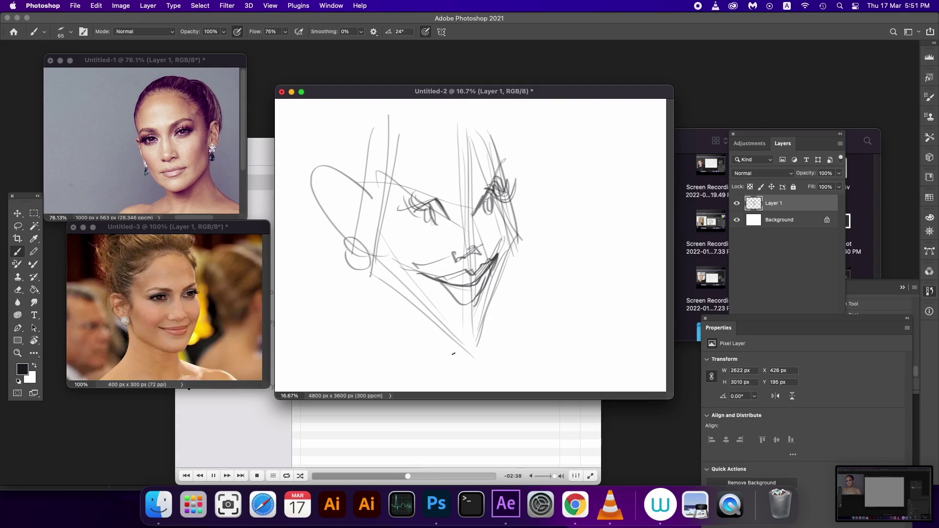
{"action": "mouse_move", "coordinate": [432, 317]}
{"action": "left_mouse_down"}
{"action": "mouse_move", "coordinate": [475, 342]}
{"action": "mouse_move", "coordinate": [515, 238]}
{"action": "mouse_move", "coordinate": [505, 208]}
{"action": "left_mouse_up"}
Step: Sketch neck lines below the chin, undoing two strokes and redrawing one further right
{"action": "left_click_drag", "start_coordinate": [377, 259], "coordinate": [402, 371]}
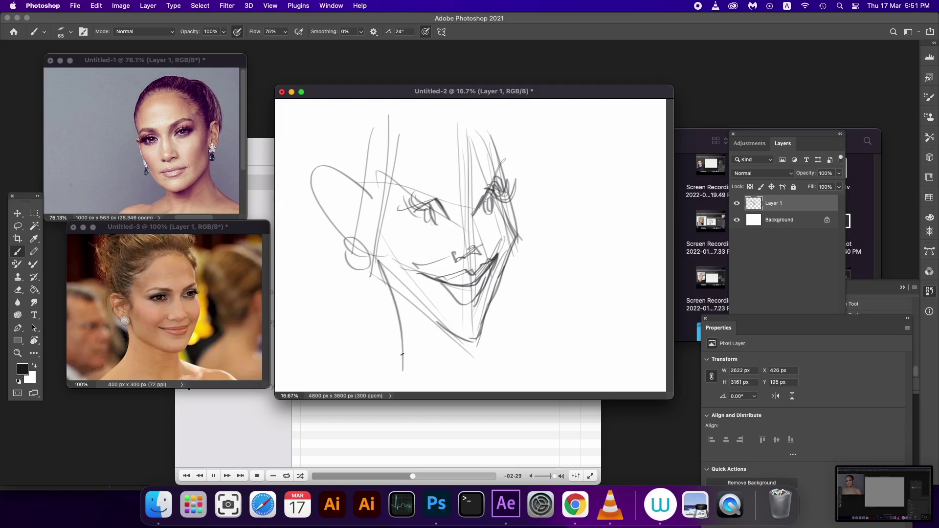
{"action": "mouse_move", "coordinate": [410, 316]}
{"action": "left_mouse_down"}
{"action": "mouse_move", "coordinate": [414, 372]}
{"action": "mouse_move", "coordinate": [425, 372]}
{"action": "left_mouse_up"}
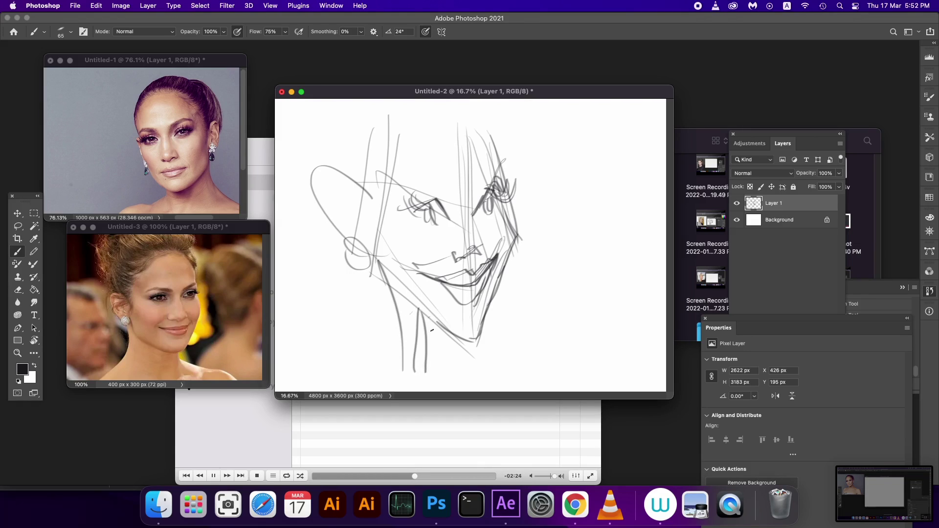
{"action": "key", "text": "super+z"}
{"action": "key", "text": "super+z"}
{"action": "left_click_drag", "start_coordinate": [435, 322], "coordinate": [433, 381]}
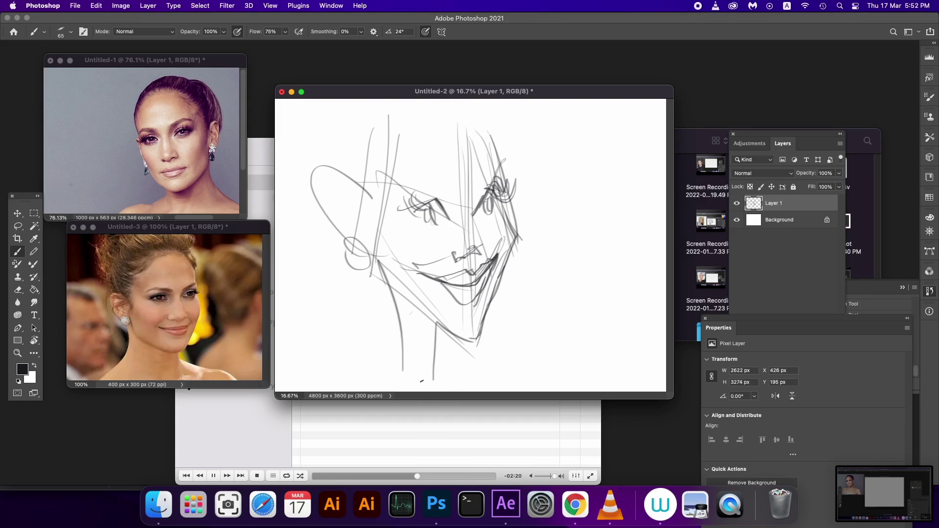
Step: Add inner ear curves and curved hair strokes arcing over the head
{"action": "mouse_move", "coordinate": [362, 221]}
{"action": "left_mouse_down"}
{"action": "mouse_move", "coordinate": [345, 185]}
{"action": "mouse_move", "coordinate": [352, 223]}
{"action": "left_mouse_up"}
{"action": "mouse_move", "coordinate": [376, 168]}
{"action": "left_mouse_down"}
{"action": "mouse_move", "coordinate": [324, 255]}
{"action": "mouse_move", "coordinate": [404, 201]}
{"action": "left_mouse_up"}
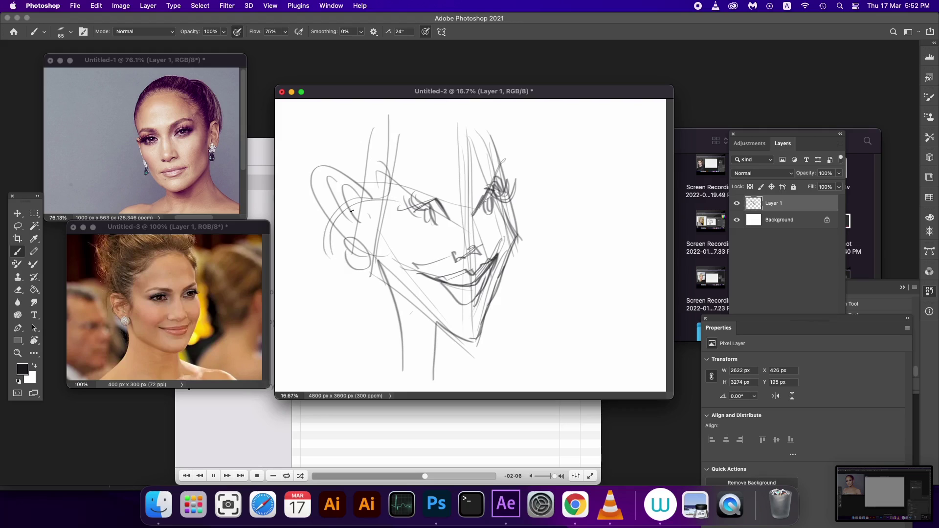
{"action": "mouse_move", "coordinate": [344, 155]}
{"action": "left_mouse_down"}
{"action": "mouse_move", "coordinate": [333, 123]}
{"action": "mouse_move", "coordinate": [359, 185]}
{"action": "left_mouse_up"}
{"action": "mouse_move", "coordinate": [400, 147]}
{"action": "left_mouse_down"}
{"action": "mouse_move", "coordinate": [447, 107]}
{"action": "mouse_move", "coordinate": [495, 147]}
{"action": "mouse_move", "coordinate": [488, 110]}
{"action": "left_mouse_up"}
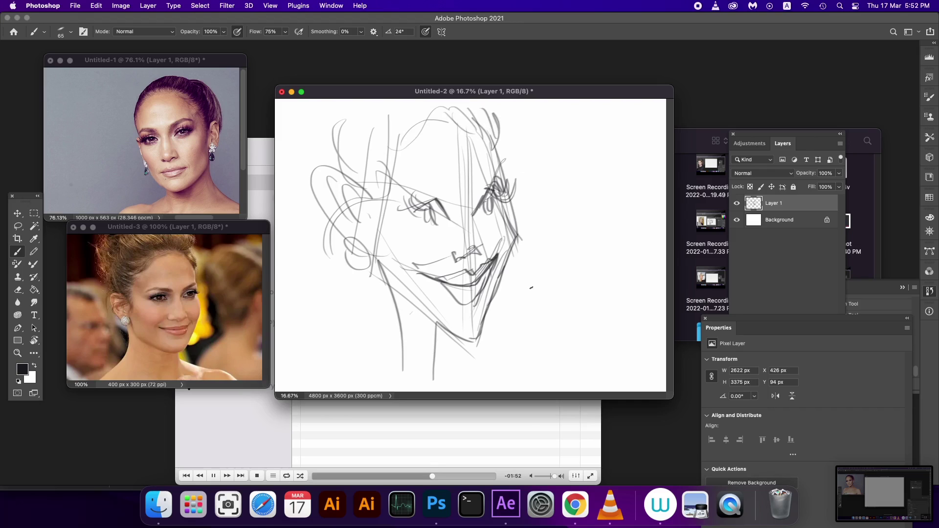
Step: Free-transform the whole sketch down to about 82.5% and commit it
{"action": "key", "text": "cmd+t"}
{"action": "left_click_drag", "start_coordinate": [526, 245], "coordinate": [487, 295]}
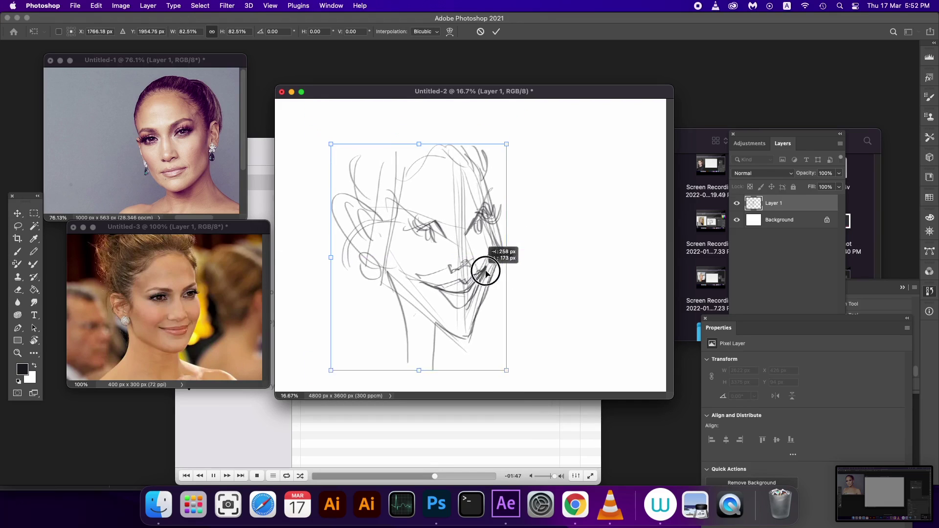
{"action": "key", "text": "Return"}
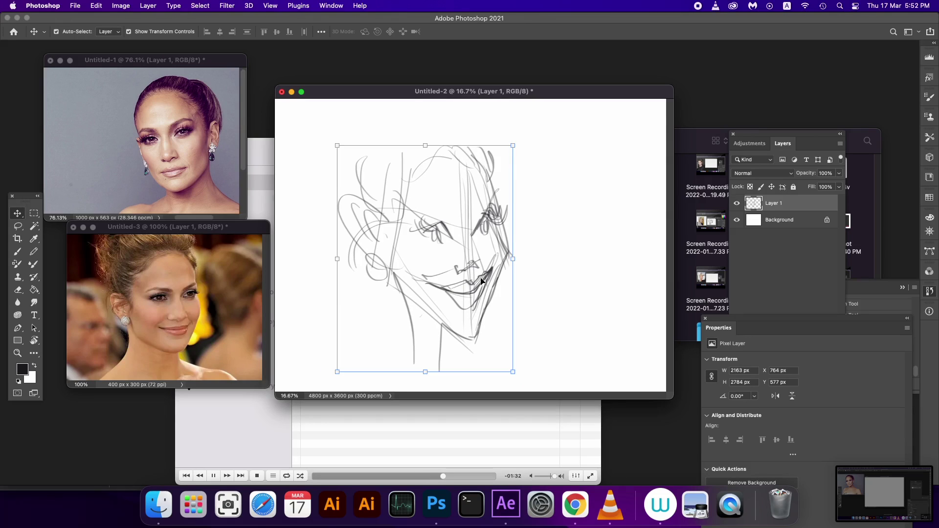
Step: With the Brush, draw the curly updo on top, a left eyebrow, and a darker nose bottom
{"action": "key", "text": "b"}
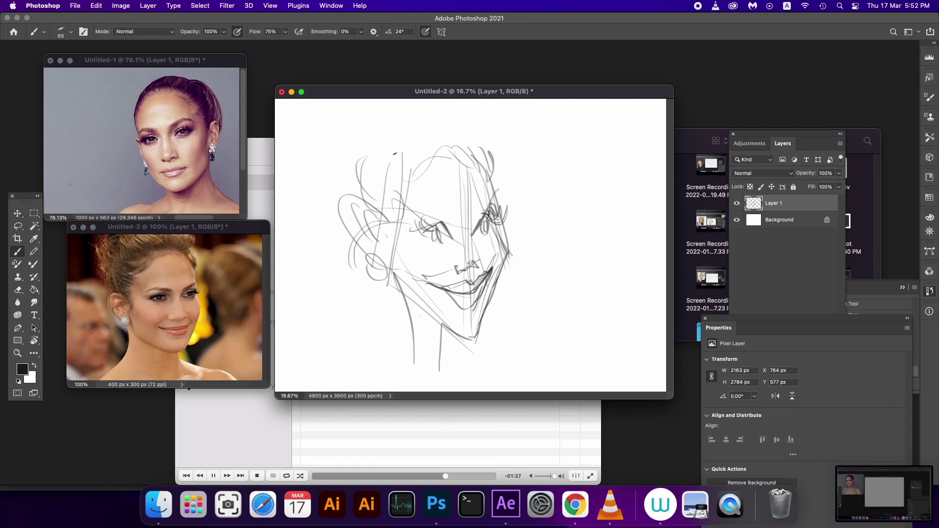
{"action": "mouse_move", "coordinate": [395, 154]}
{"action": "left_mouse_down"}
{"action": "mouse_move", "coordinate": [366, 119]}
{"action": "mouse_move", "coordinate": [382, 105]}
{"action": "mouse_move", "coordinate": [457, 126]}
{"action": "mouse_move", "coordinate": [444, 126]}
{"action": "mouse_move", "coordinate": [477, 142]}
{"action": "left_mouse_up"}
{"action": "mouse_move", "coordinate": [411, 221]}
{"action": "left_mouse_down"}
{"action": "mouse_move", "coordinate": [440, 209]}
{"action": "mouse_move", "coordinate": [454, 219]}
{"action": "mouse_move", "coordinate": [490, 195]}
{"action": "mouse_move", "coordinate": [470, 233]}
{"action": "left_mouse_up"}
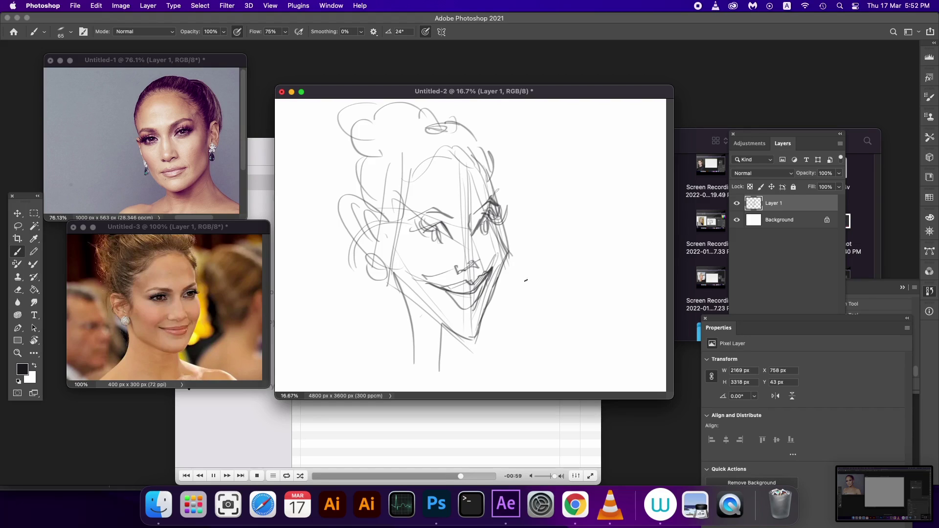
{"action": "left_click_drag", "start_coordinate": [452, 267], "coordinate": [480, 262]}
Step: Draw shoulder lines from the neck base and a looped earring at the ear
{"action": "left_click_drag", "start_coordinate": [450, 365], "coordinate": [475, 391]}
{"action": "mouse_move", "coordinate": [413, 366]}
{"action": "left_mouse_down"}
{"action": "mouse_move", "coordinate": [410, 391]}
{"action": "mouse_move", "coordinate": [395, 391]}
{"action": "mouse_move", "coordinate": [426, 387]}
{"action": "left_mouse_up"}
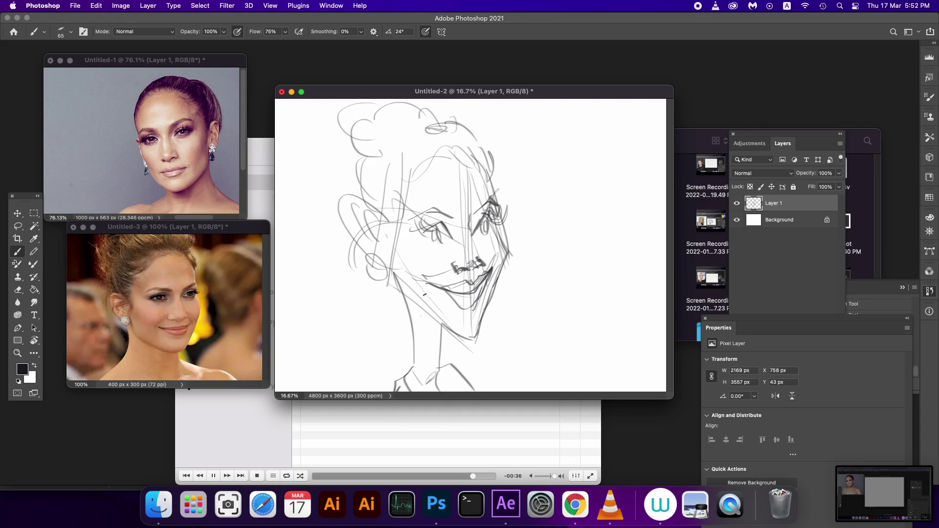
{"action": "mouse_move", "coordinate": [385, 277]}
{"action": "left_mouse_down"}
{"action": "mouse_move", "coordinate": [375, 281]}
{"action": "mouse_move", "coordinate": [391, 272]}
{"action": "mouse_move", "coordinate": [390, 243]}
{"action": "mouse_move", "coordinate": [432, 237]}
{"action": "left_mouse_up"}
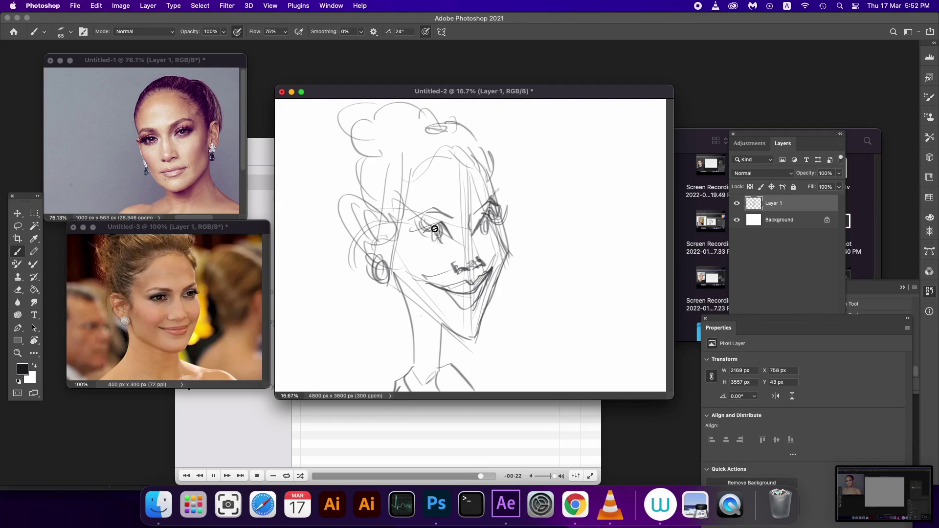
Step: Darken the right iris and the lower lip and chin curve, undoing one stray stroke
{"action": "left_click_drag", "start_coordinate": [491, 223], "coordinate": [493, 230]}
{"action": "left_click_drag", "start_coordinate": [454, 289], "coordinate": [469, 304]}
{"action": "mouse_move", "coordinate": [447, 296]}
{"action": "left_mouse_down"}
{"action": "mouse_move", "coordinate": [437, 287]}
{"action": "mouse_move", "coordinate": [488, 280]}
{"action": "left_mouse_up"}
{"action": "key", "text": "ctrl+z"}
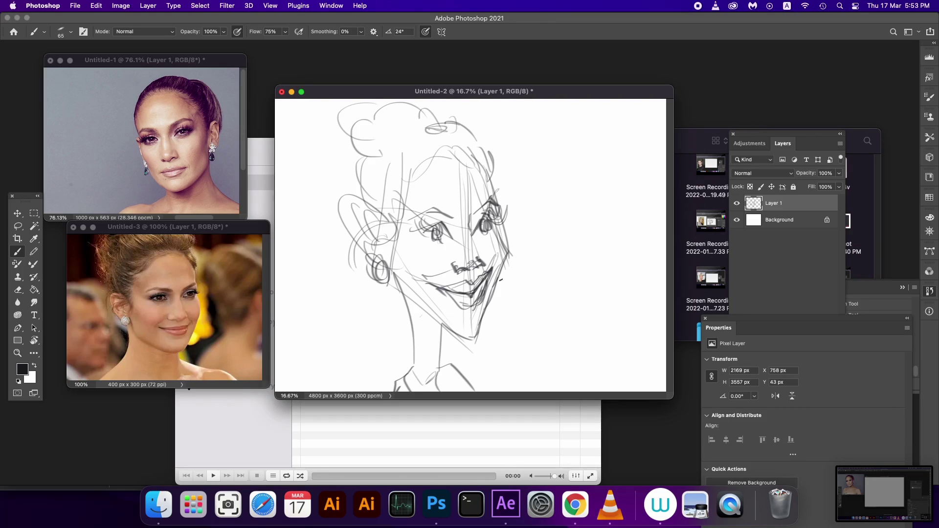
Step: Darken the left cheek line and add lashes and a dark line at the right eye
{"action": "left_click_drag", "start_coordinate": [396, 264], "coordinate": [400, 295]}
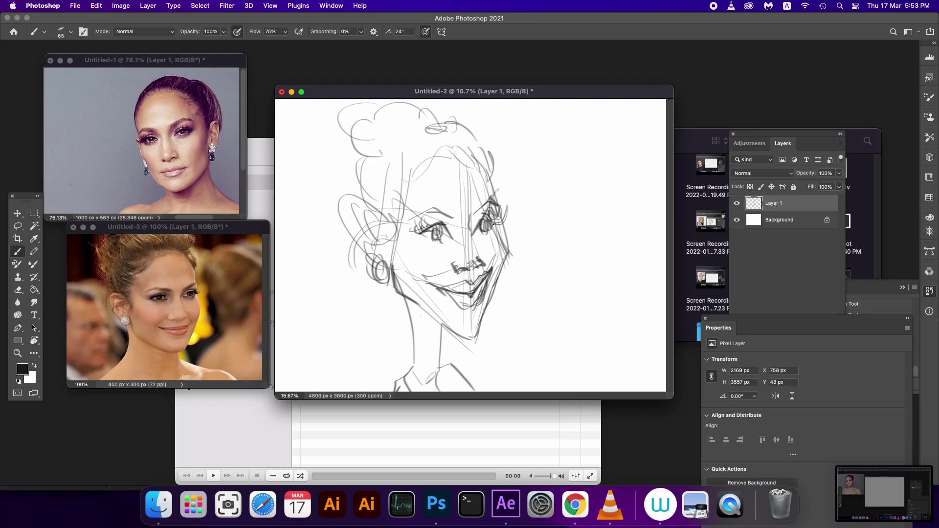
{"action": "left_click_drag", "start_coordinate": [490, 215], "coordinate": [502, 220]}
{"action": "left_click_drag", "start_coordinate": [482, 193], "coordinate": [490, 207]}
Step: Erase the stray lines just above the right eye with the Eraser
{"action": "key", "text": "e"}
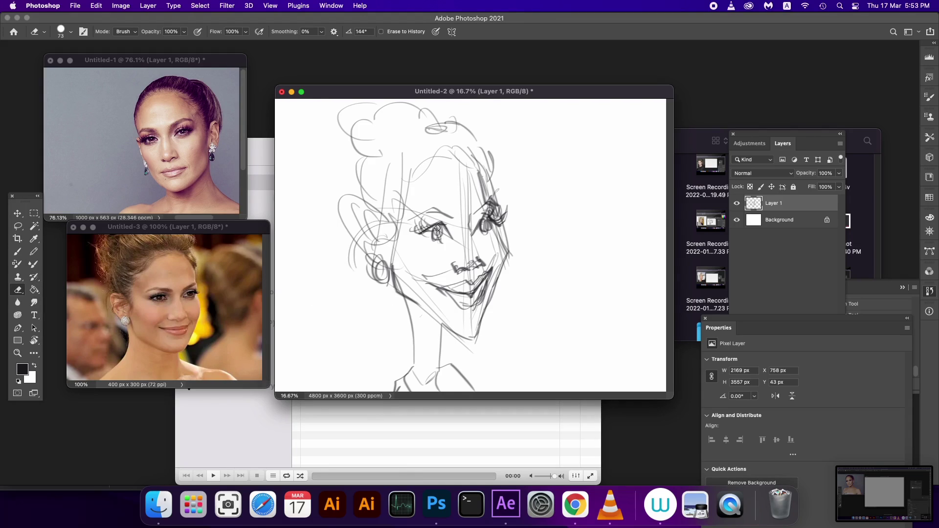
{"action": "left_click_drag", "start_coordinate": [487, 211], "coordinate": [491, 210]}
{"action": "left_click_drag", "start_coordinate": [488, 208], "coordinate": [490, 195]}
Step: Thicken the lower lip, hatch under the chin, and darken the ear, hairline and nose line
{"action": "key", "text": "b"}
{"action": "left_click_drag", "start_coordinate": [458, 290], "coordinate": [478, 292]}
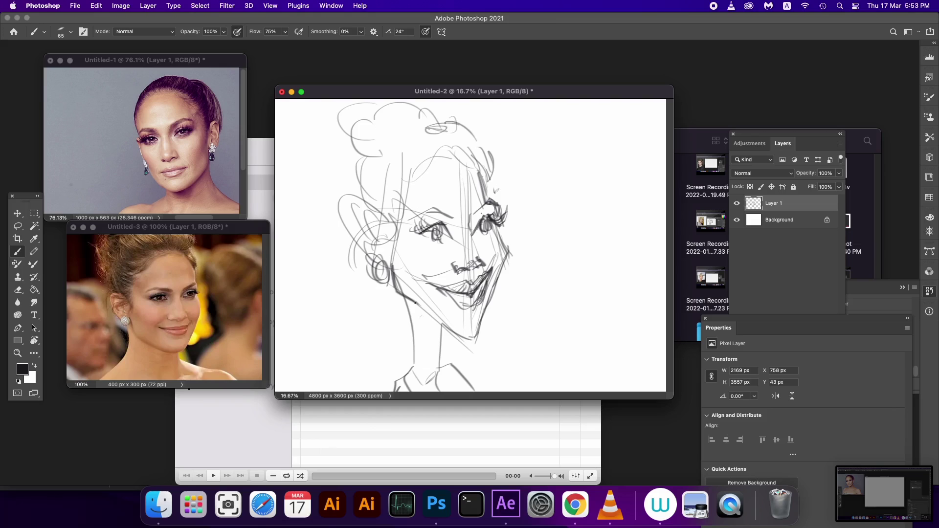
{"action": "left_click_drag", "start_coordinate": [419, 317], "coordinate": [440, 339]}
{"action": "mouse_move", "coordinate": [386, 226]}
{"action": "left_mouse_down"}
{"action": "mouse_move", "coordinate": [384, 218]}
{"action": "mouse_move", "coordinate": [364, 225]}
{"action": "mouse_move", "coordinate": [383, 237]}
{"action": "left_mouse_up"}
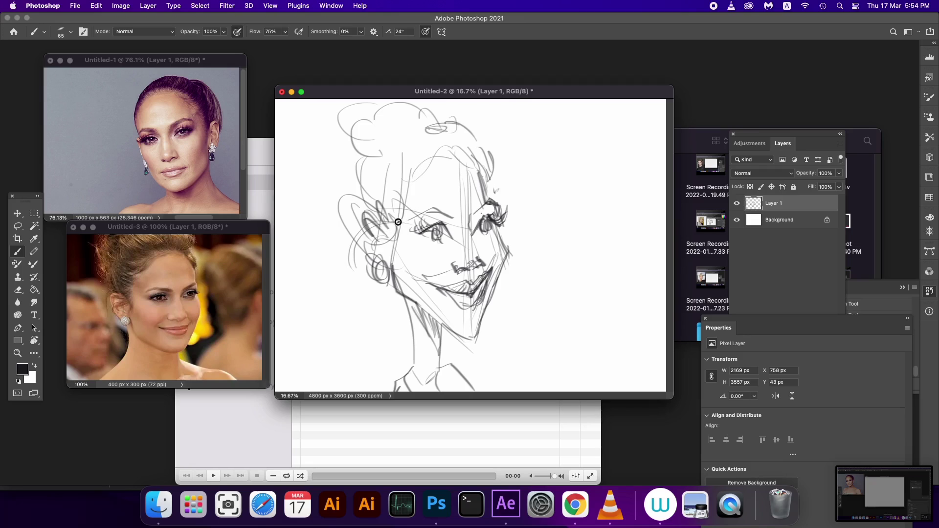
{"action": "mouse_move", "coordinate": [375, 171]}
{"action": "left_mouse_down"}
{"action": "mouse_move", "coordinate": [386, 191]}
{"action": "mouse_move", "coordinate": [442, 151]}
{"action": "mouse_move", "coordinate": [463, 162]}
{"action": "left_mouse_up"}
{"action": "left_click_drag", "start_coordinate": [451, 224], "coordinate": [463, 261]}
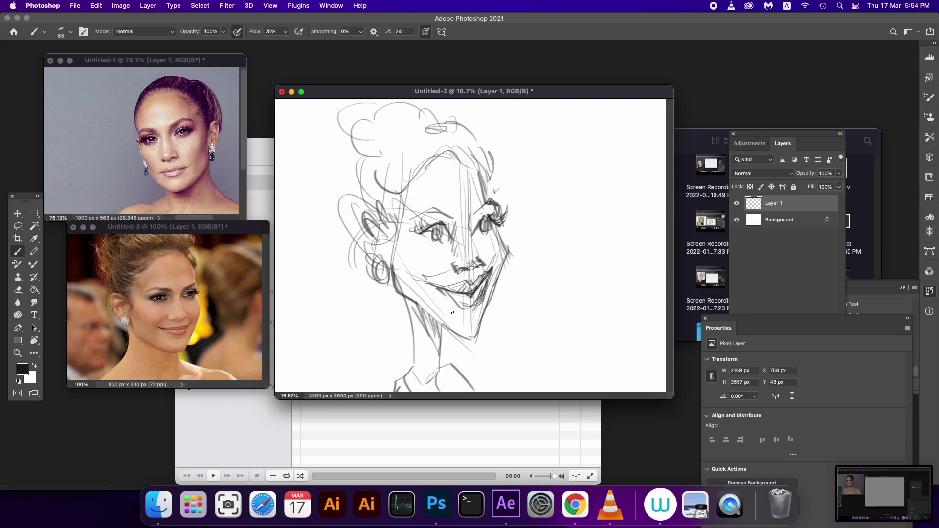